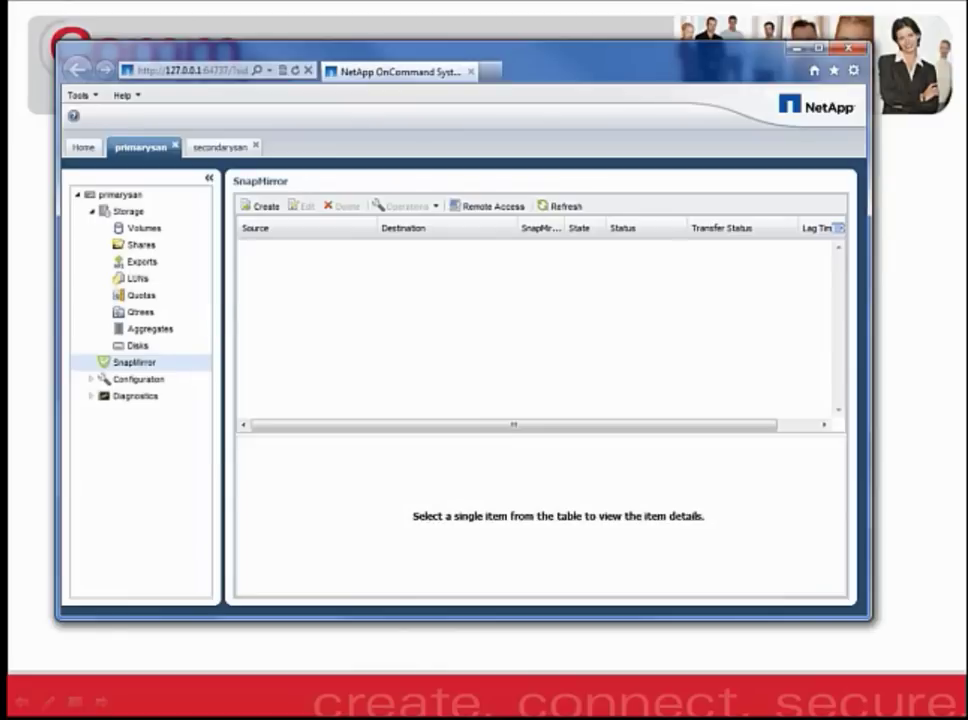
Step: Return from Home to primarysan's SnapMirror view and launch the SnapMirror Relationship Create Wizard
{"action": "left_click", "coordinate": [90, 150]}
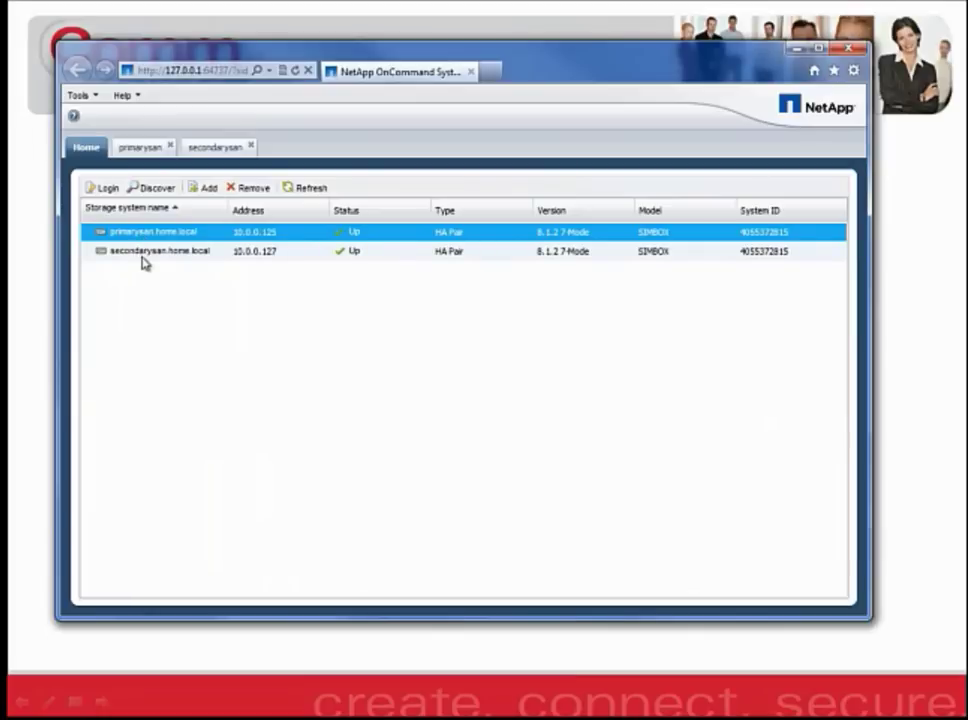
{"action": "left_click", "coordinate": [144, 150]}
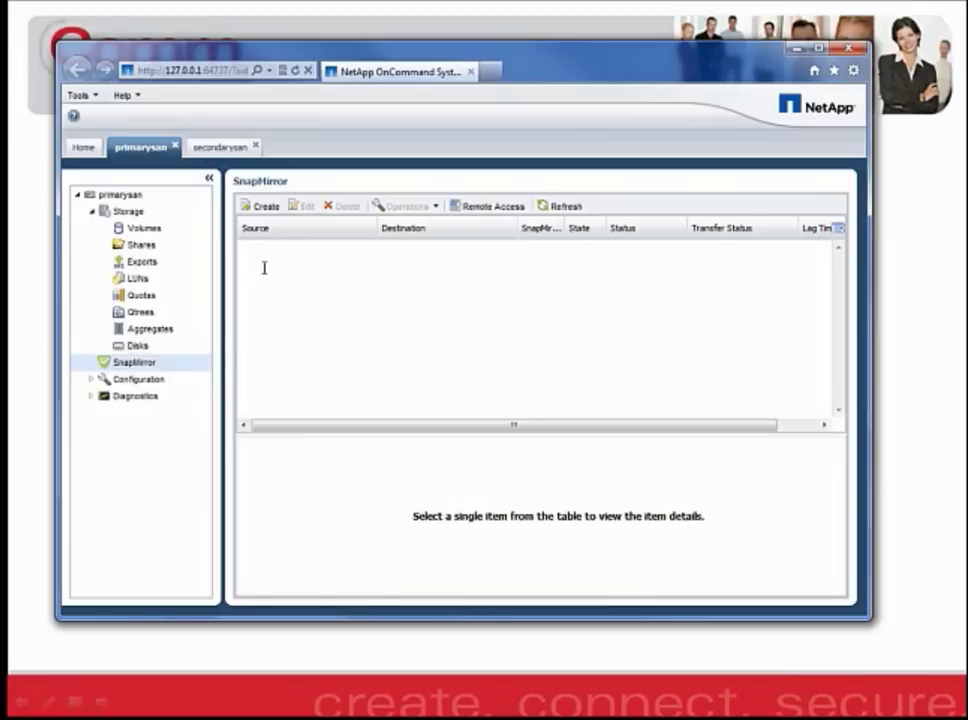
{"action": "left_click", "coordinate": [266, 208]}
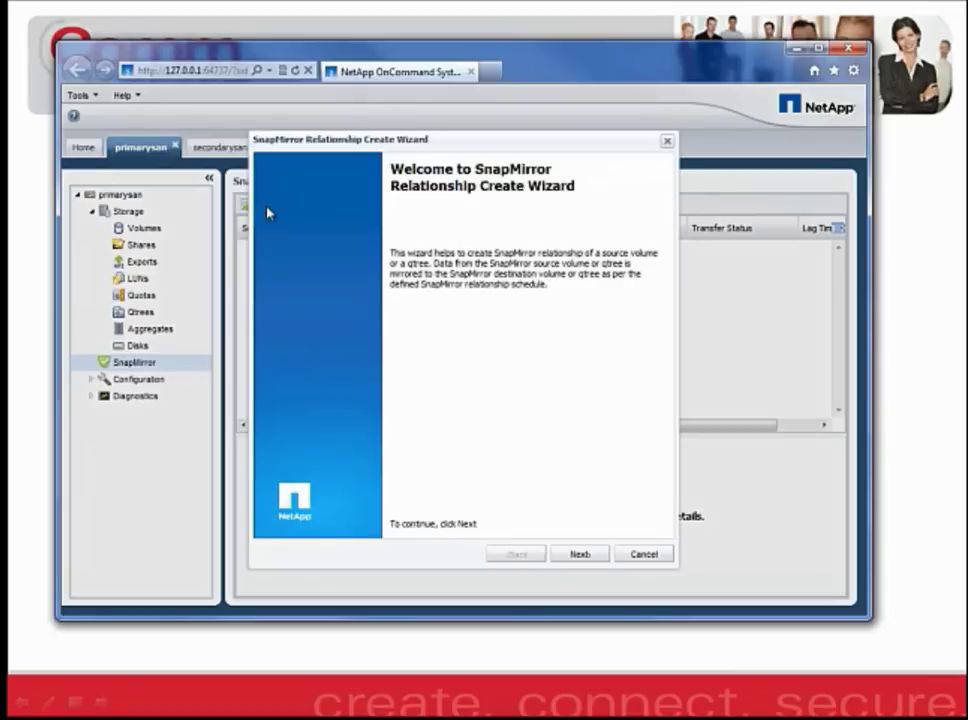
Step: Choose primarysan as the source system of the new mirror relationship
{"action": "left_click", "coordinate": [580, 554]}
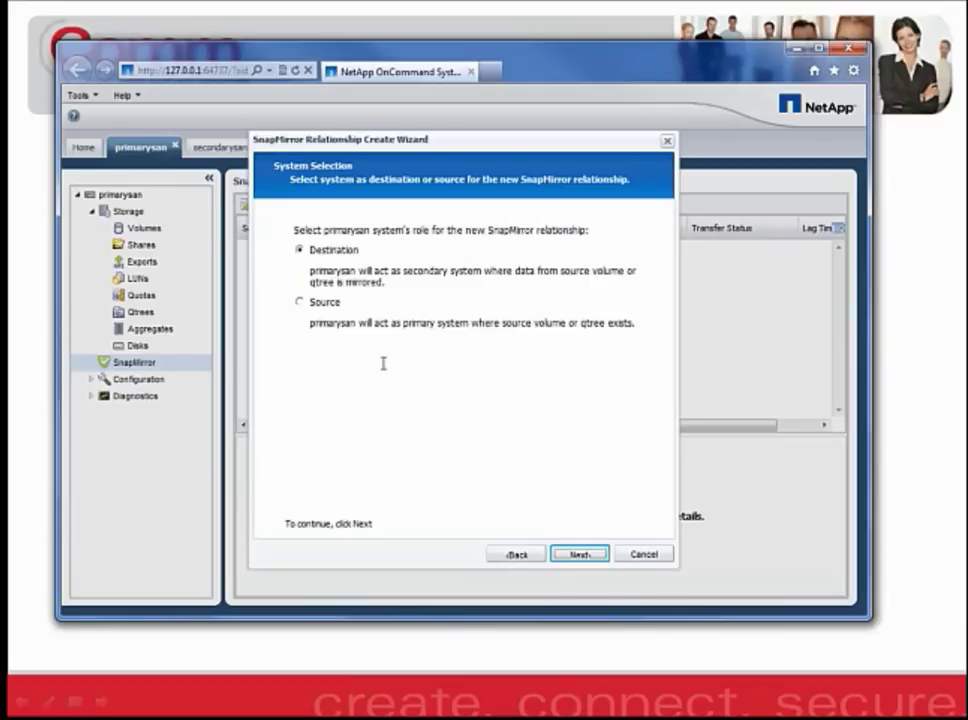
{"action": "left_click", "coordinate": [302, 305]}
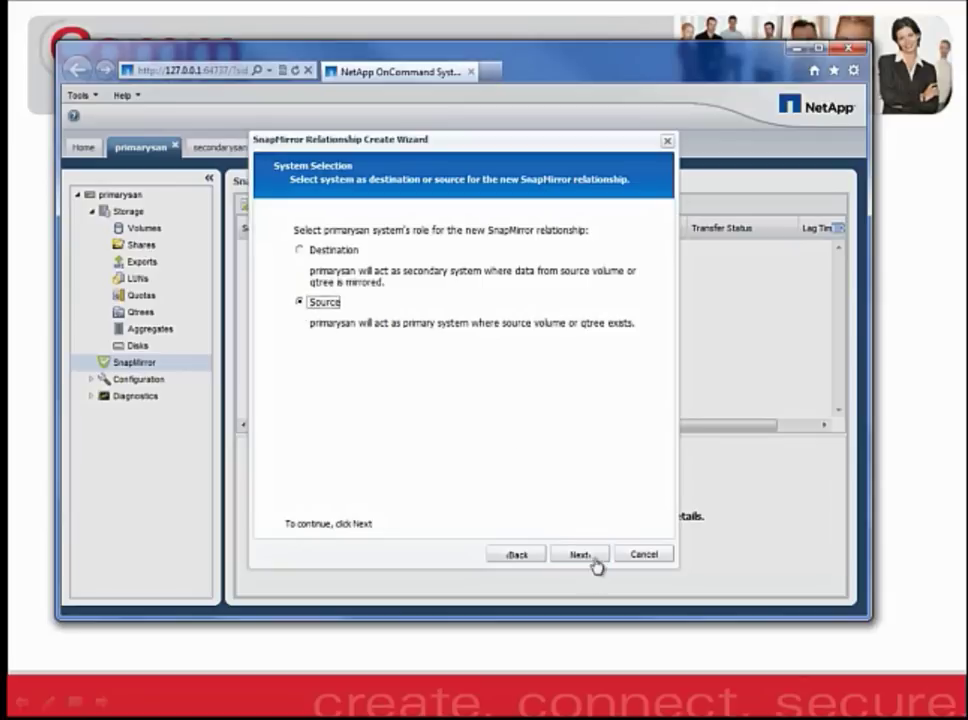
{"action": "left_click", "coordinate": [581, 555]}
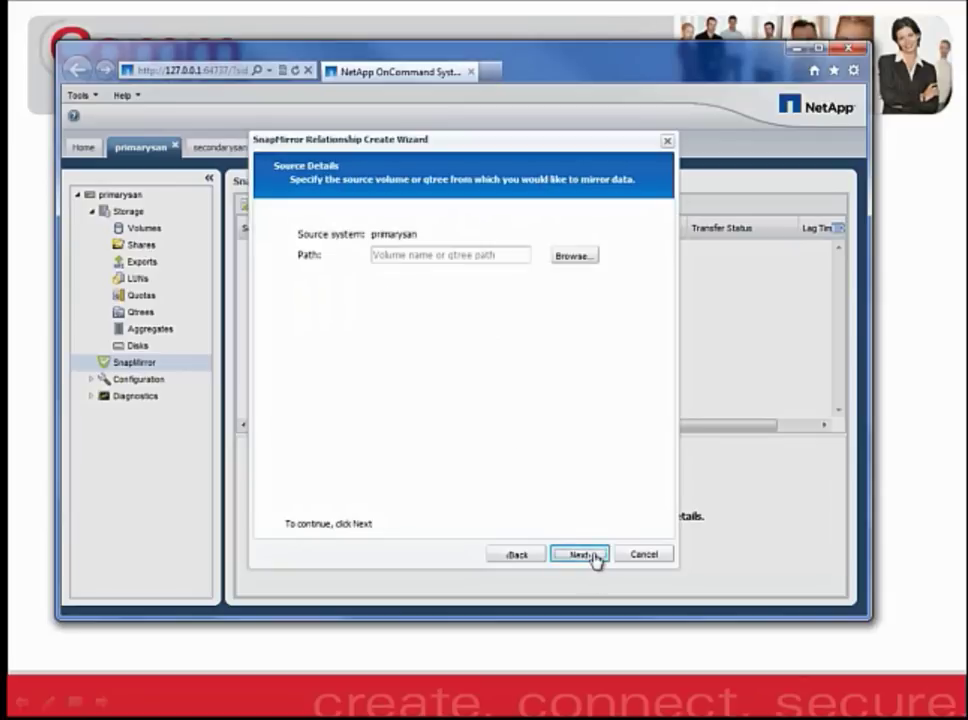
Step: Set vol0 as the source volume path and advance to the destination system page
{"action": "left_click", "coordinate": [572, 258]}
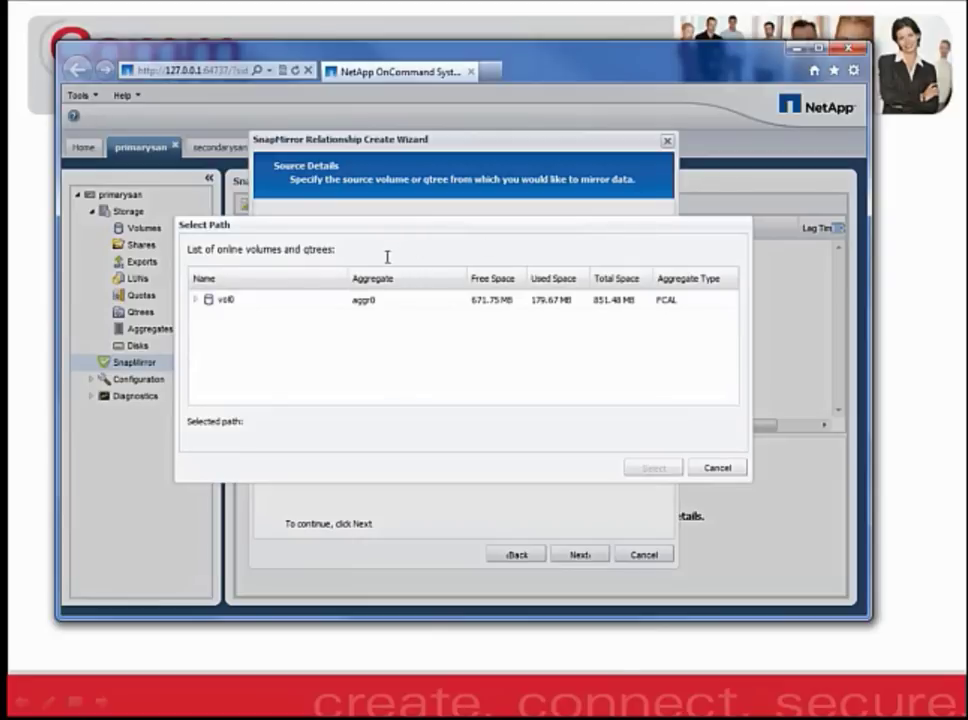
{"action": "left_click", "coordinate": [229, 309]}
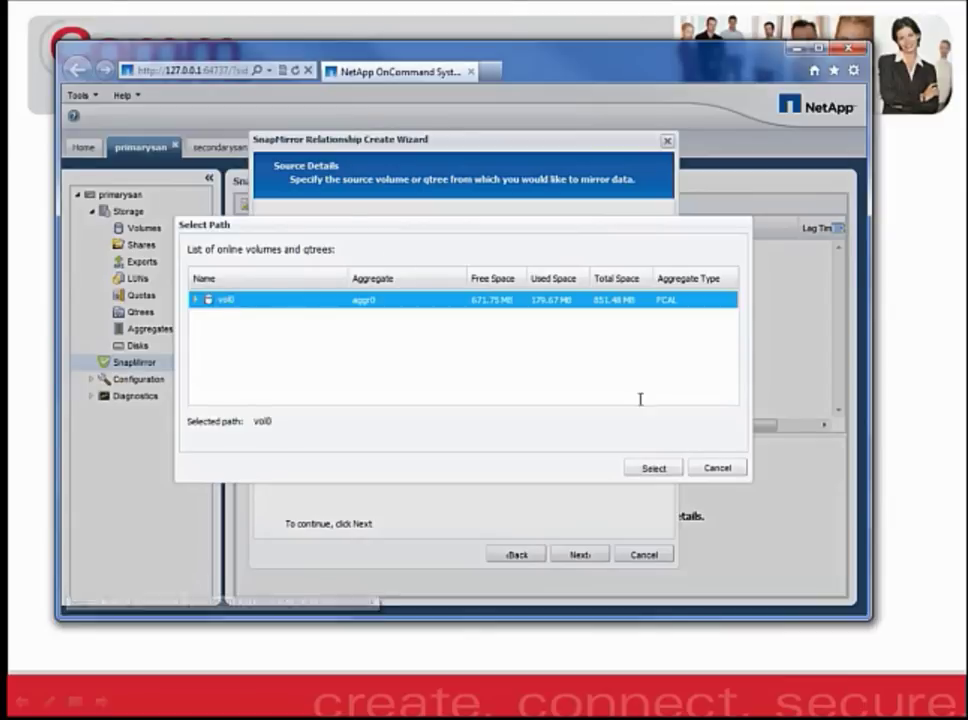
{"action": "left_click", "coordinate": [653, 468]}
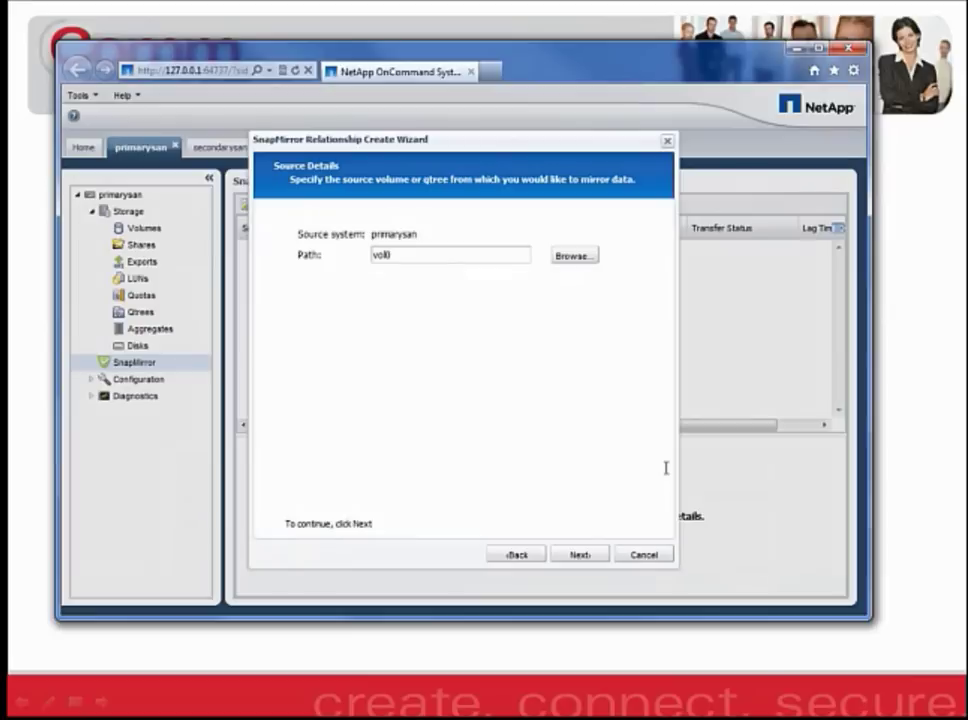
{"action": "left_click", "coordinate": [580, 555]}
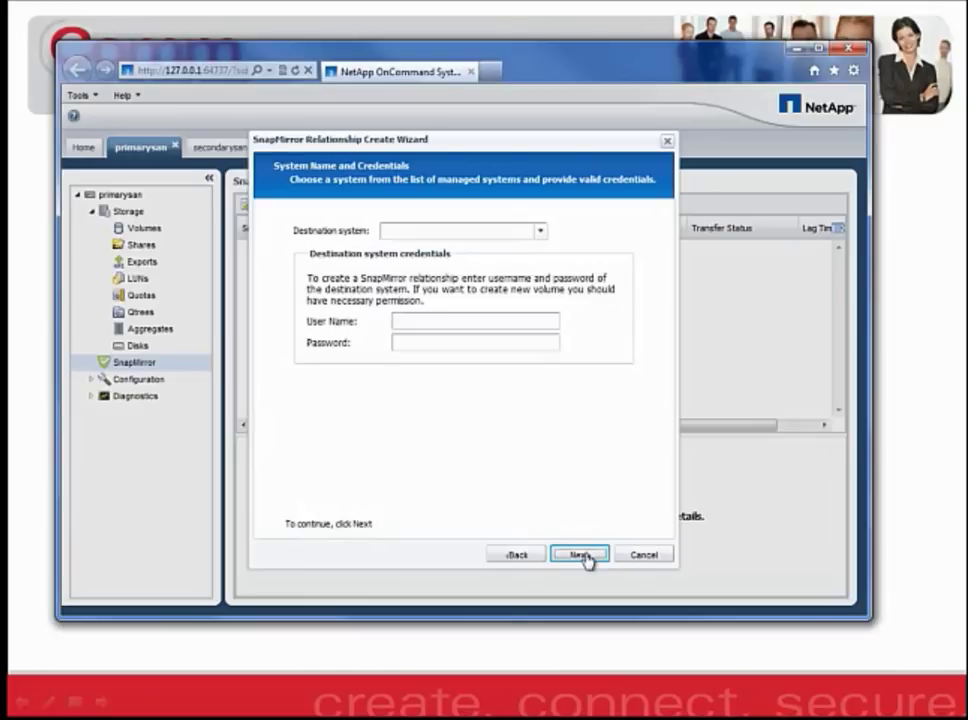
{"action": "left_click", "coordinate": [540, 232]}
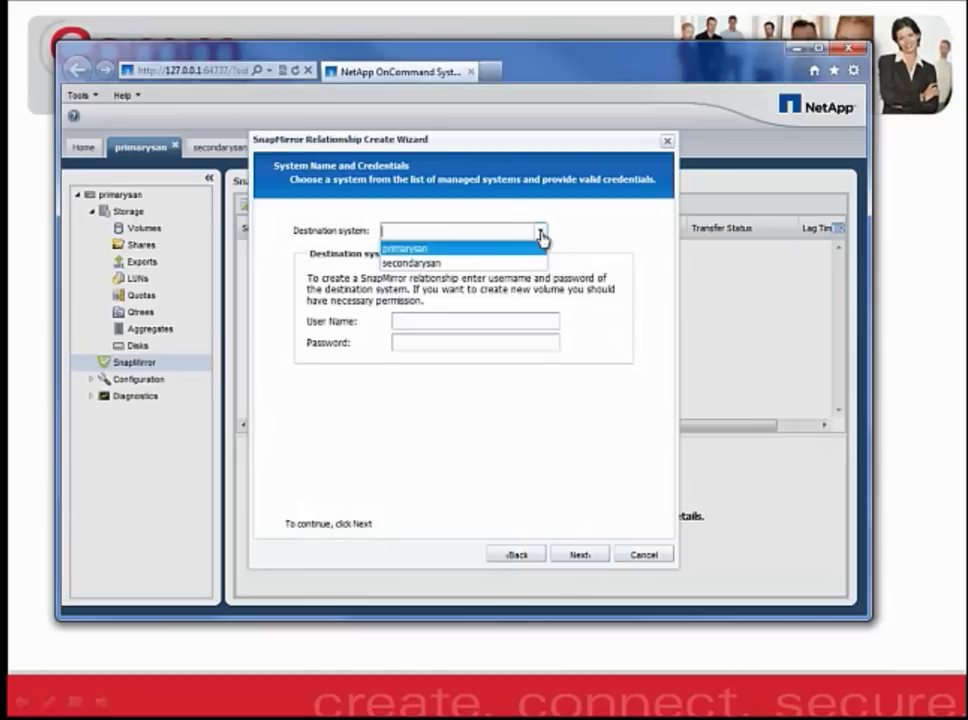
Step: Pick secondarysan as the destination system and proceed to the destination details
{"action": "left_click", "coordinate": [442, 265]}
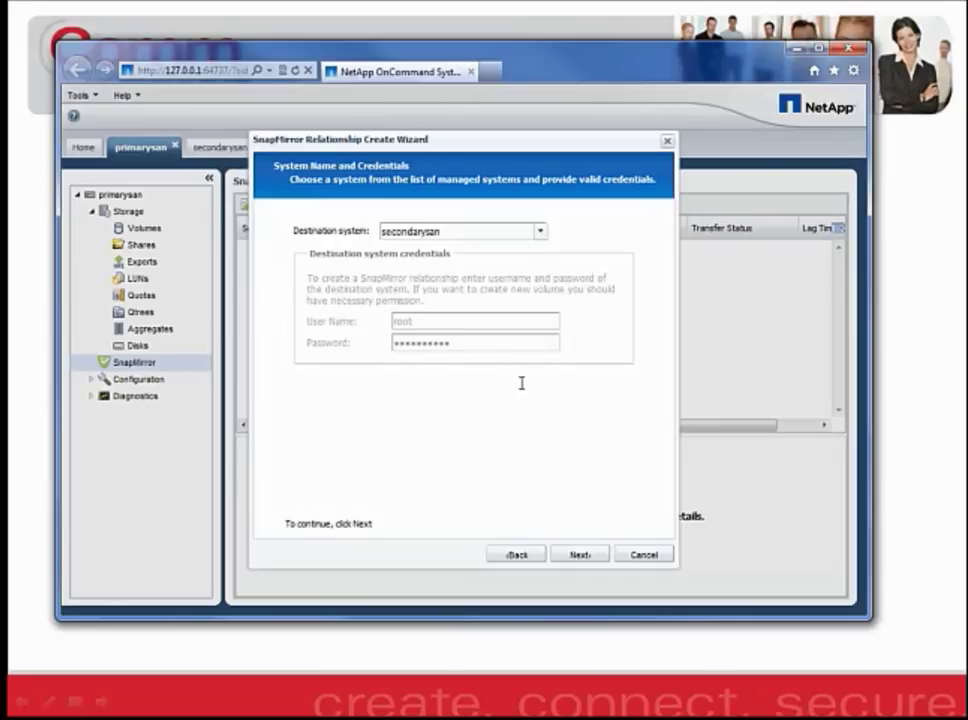
{"action": "left_click", "coordinate": [579, 556]}
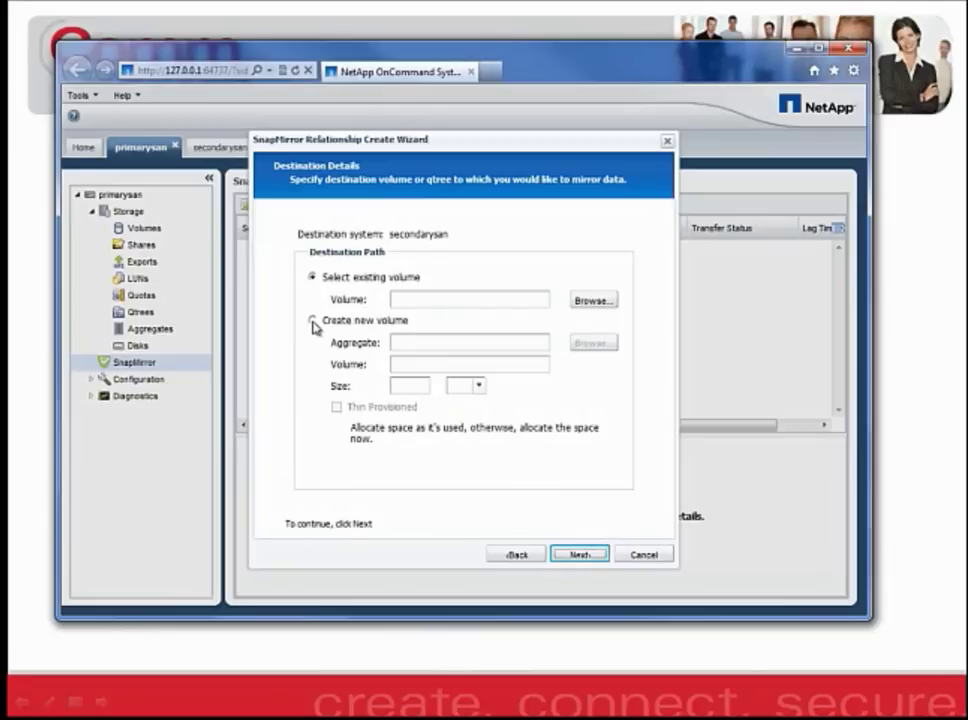
Step: Mirror into a newly created volume on aggregate aggr0 of secondarysan
{"action": "left_click", "coordinate": [313, 321]}
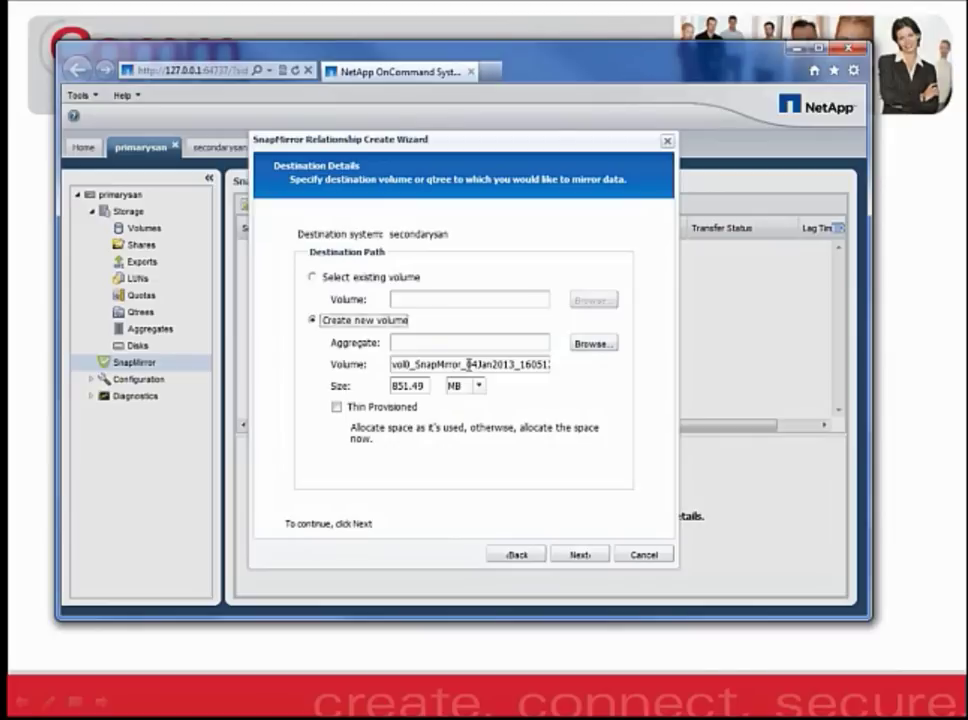
{"action": "left_click", "coordinate": [515, 341]}
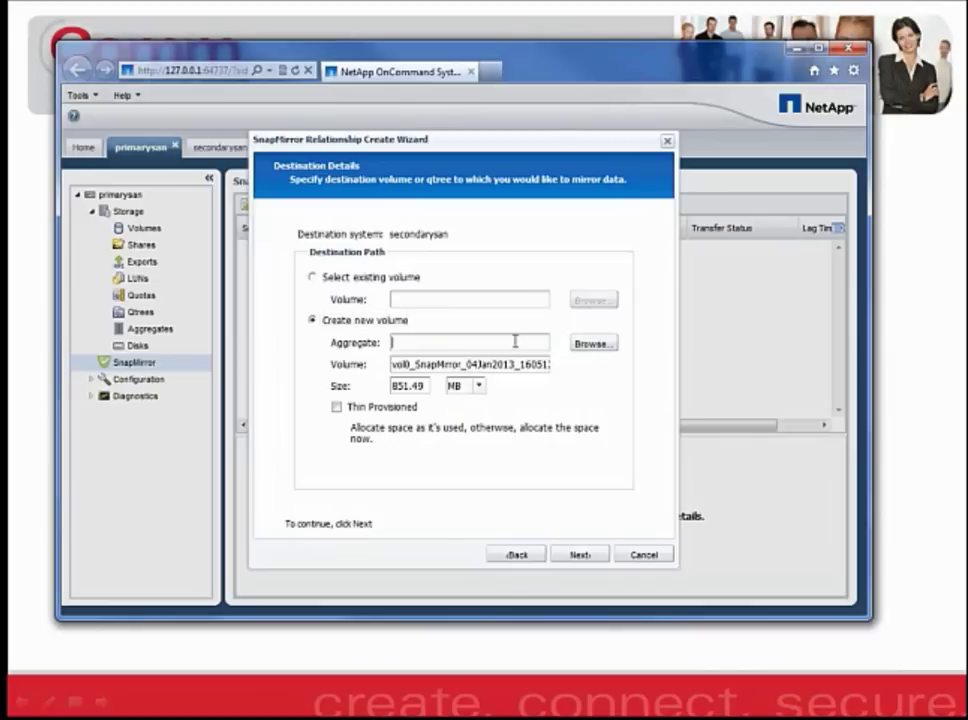
{"action": "left_click", "coordinate": [590, 344]}
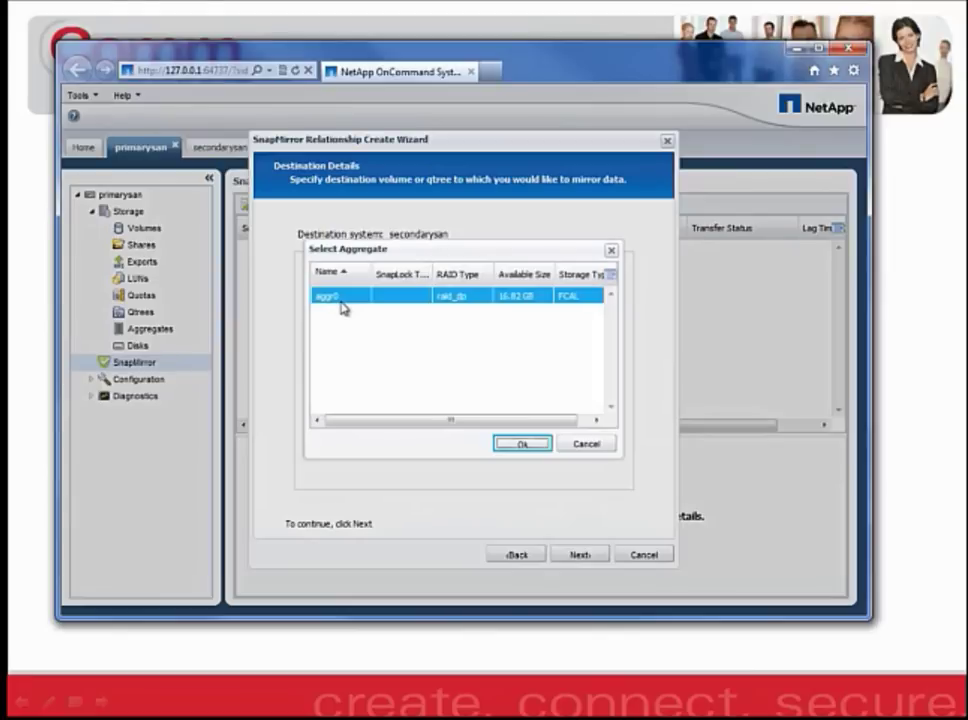
{"action": "left_click", "coordinate": [521, 445]}
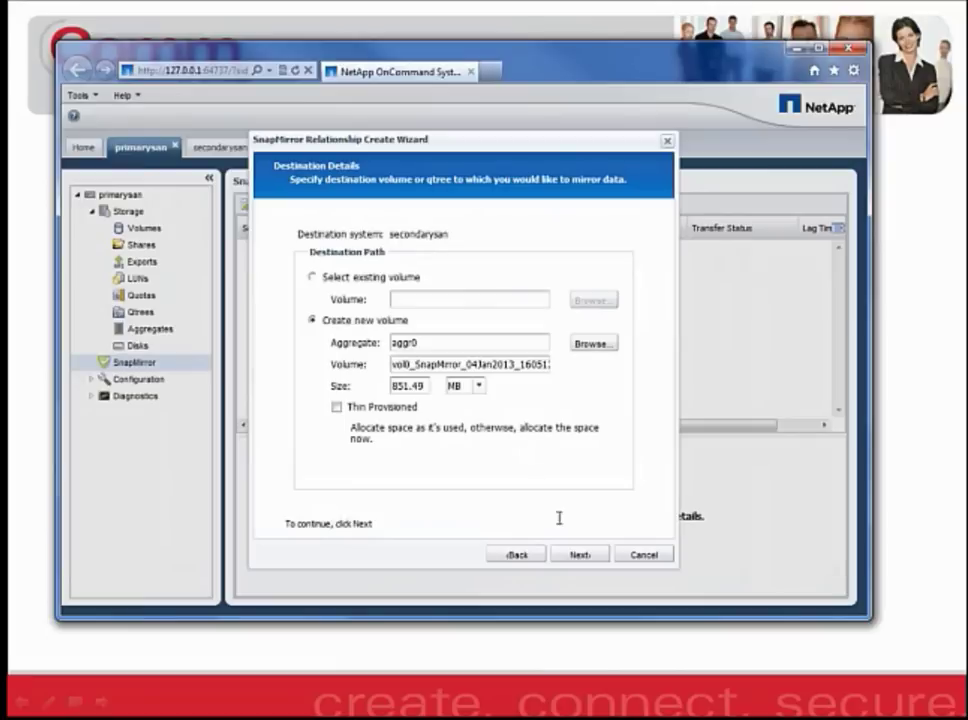
{"action": "left_click", "coordinate": [574, 556]}
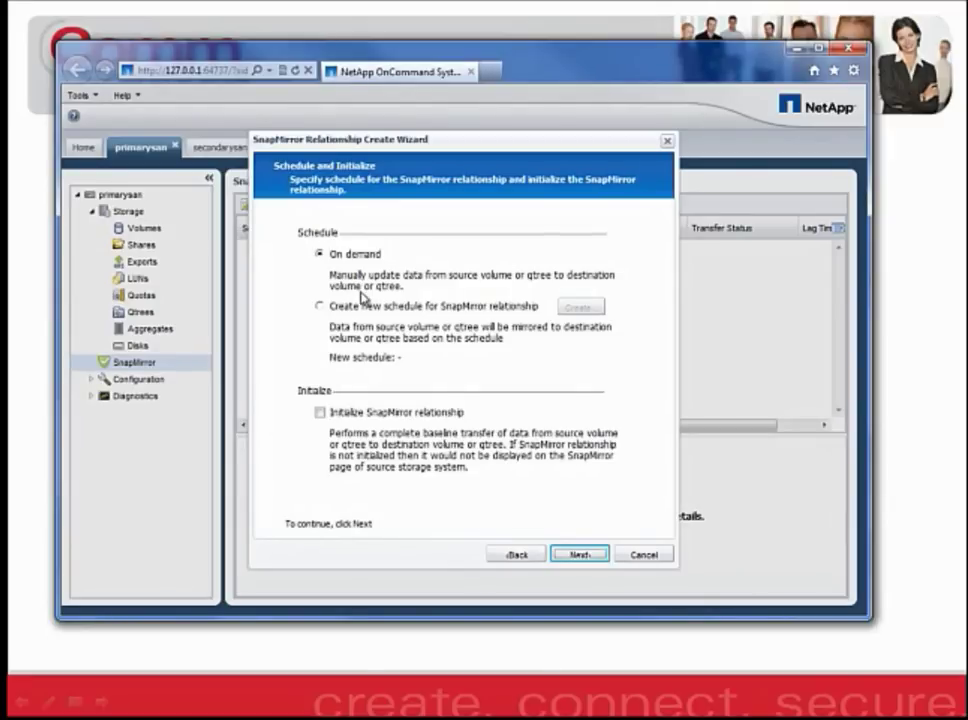
Step: Enable baseline initialization, keep unlimited bandwidth, and create the primarysan vol0 to secondarysan relationship
{"action": "left_click", "coordinate": [321, 307]}
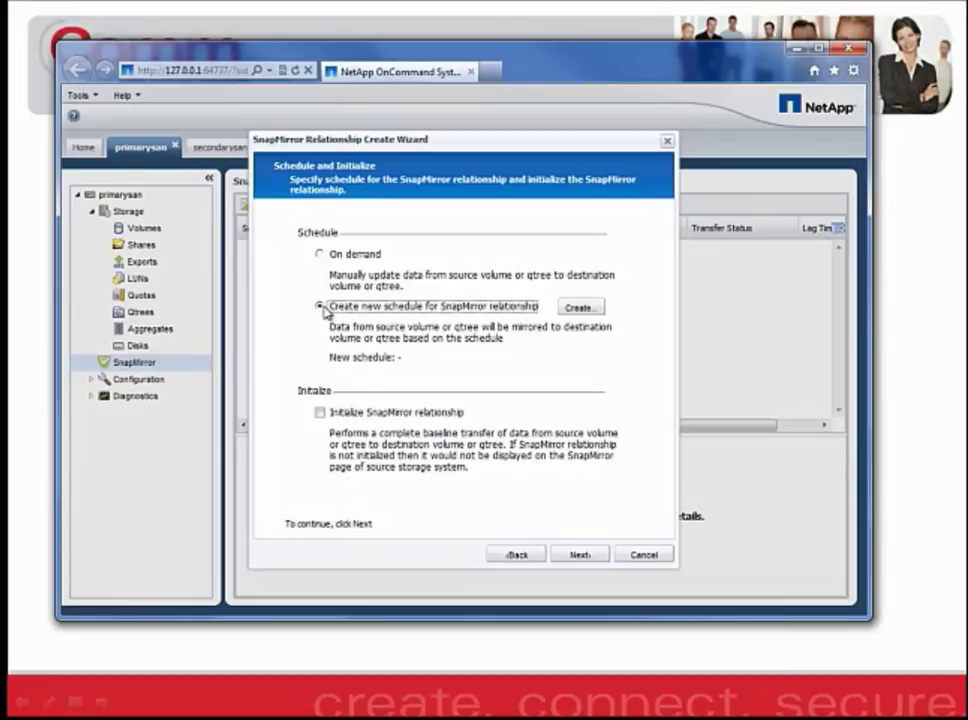
{"action": "left_click", "coordinate": [320, 413]}
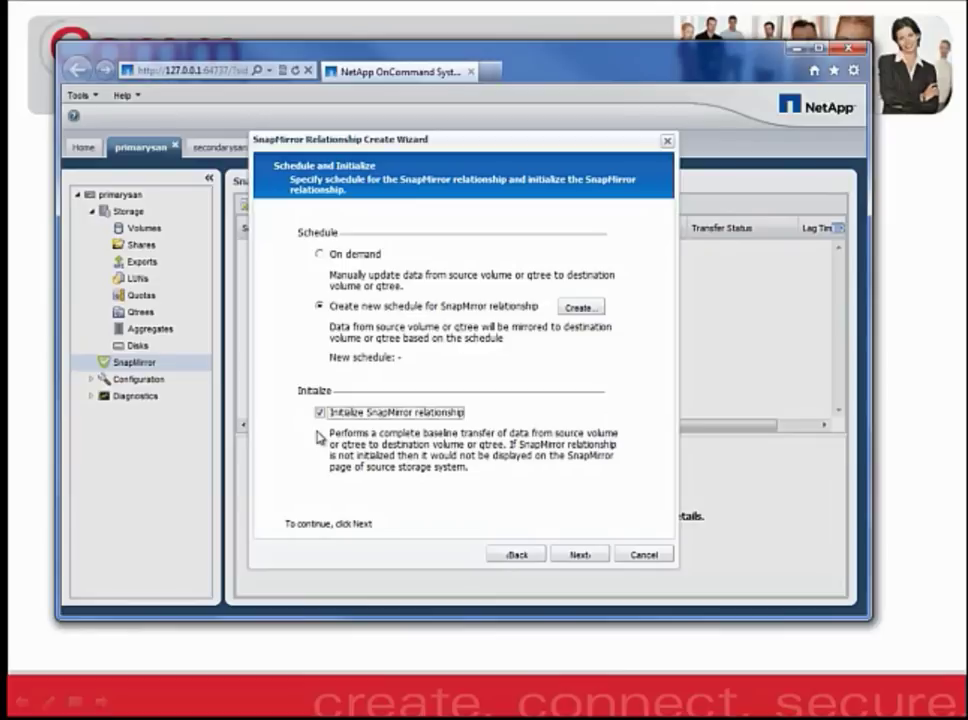
{"action": "left_click", "coordinate": [580, 555]}
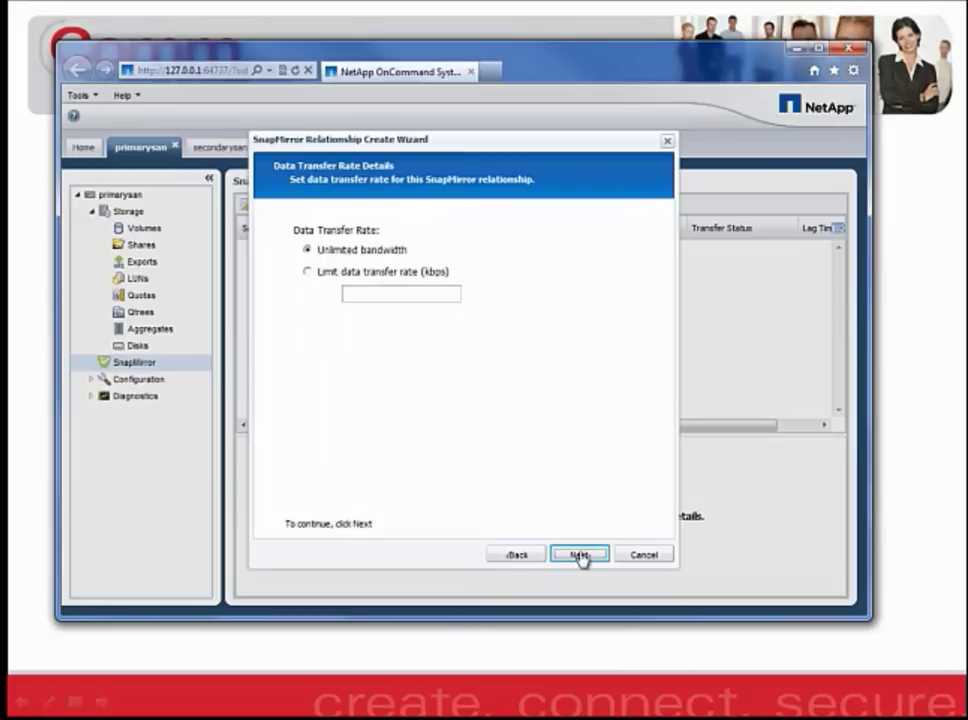
{"action": "left_click", "coordinate": [580, 555]}
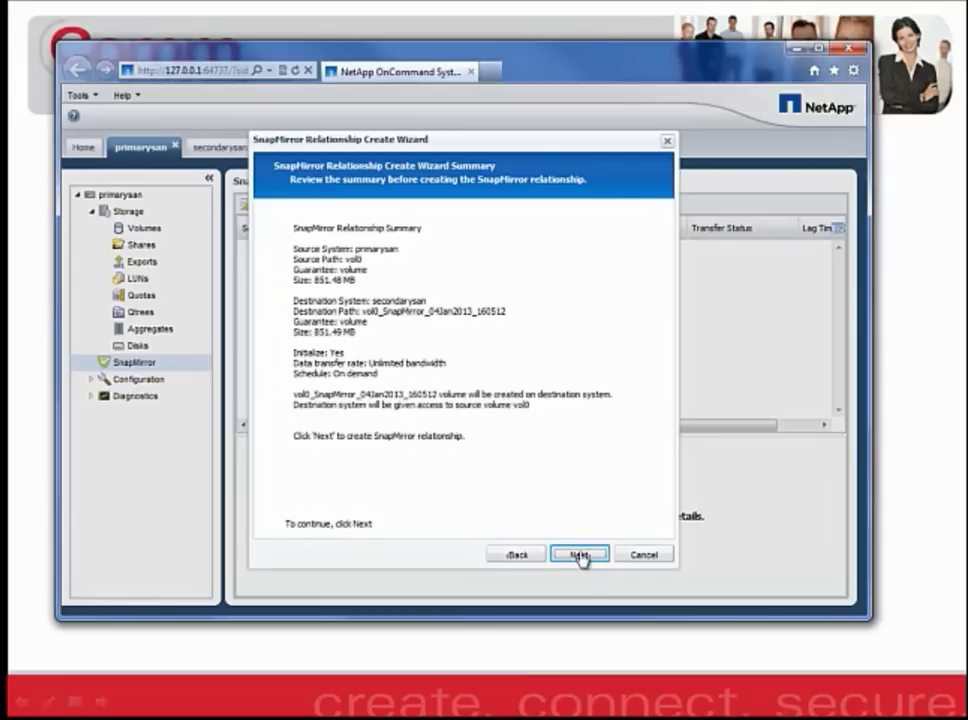
{"action": "left_click", "coordinate": [580, 555]}
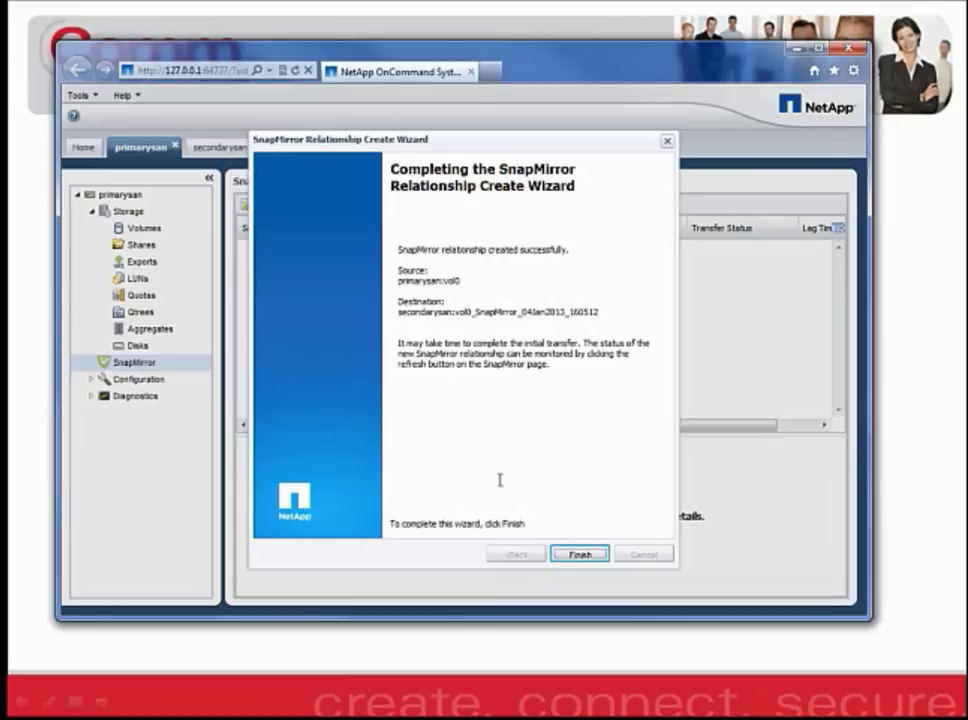
Step: Close the finished wizard, refresh the SnapMirror list to check transfer progress, and edit the relationship
{"action": "left_click", "coordinate": [580, 556]}
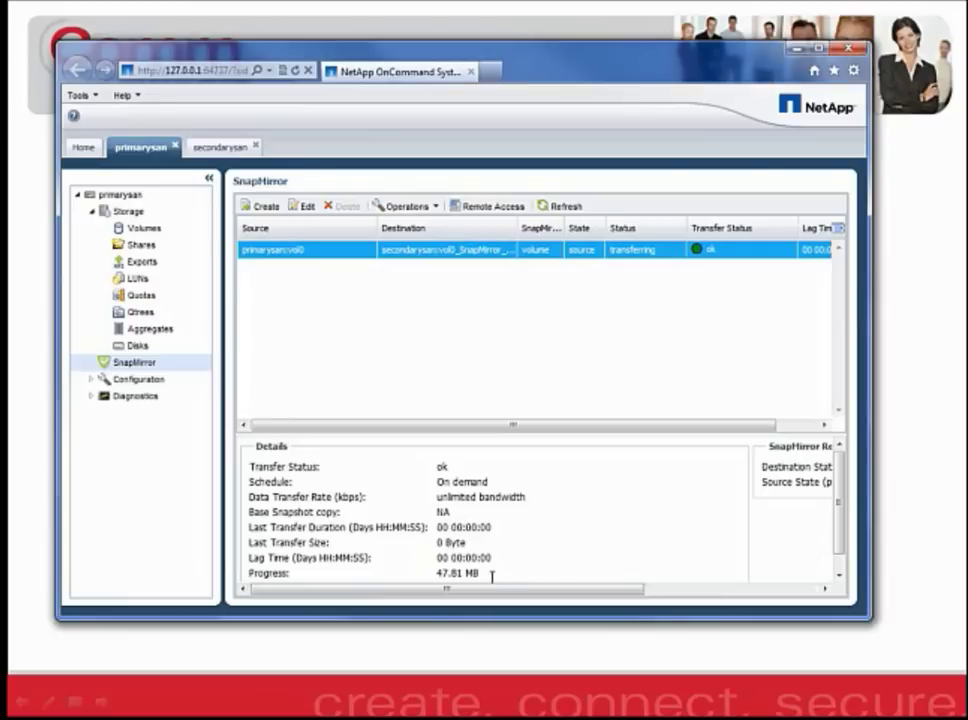
{"action": "left_click_drag", "start_coordinate": [480, 573], "coordinate": [447, 584]}
{"action": "left_click", "coordinate": [566, 207]}
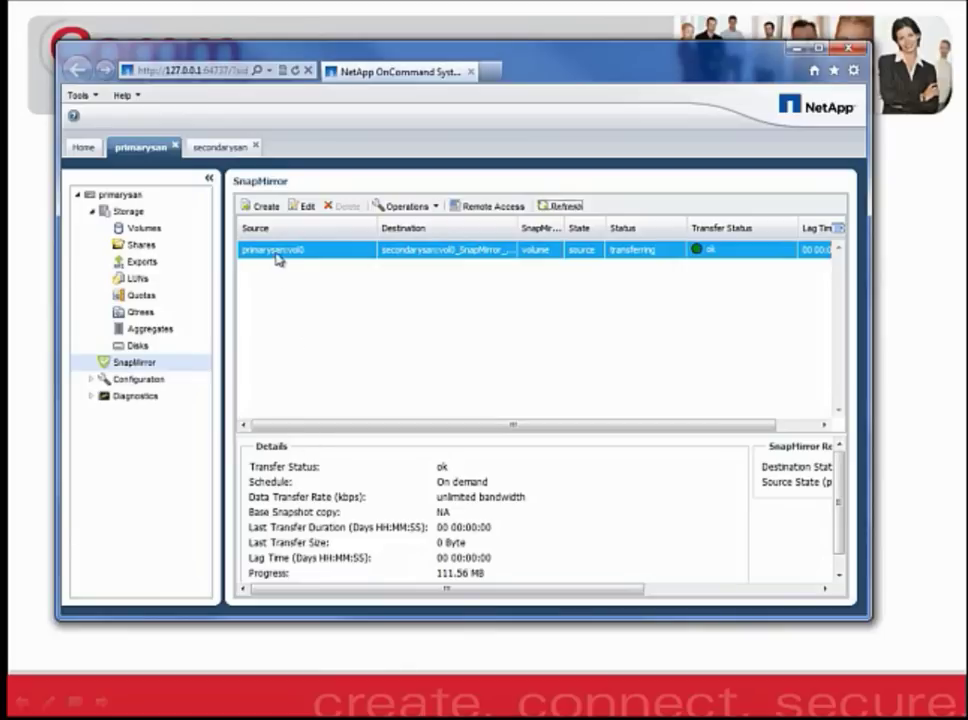
{"action": "left_click", "coordinate": [305, 207]}
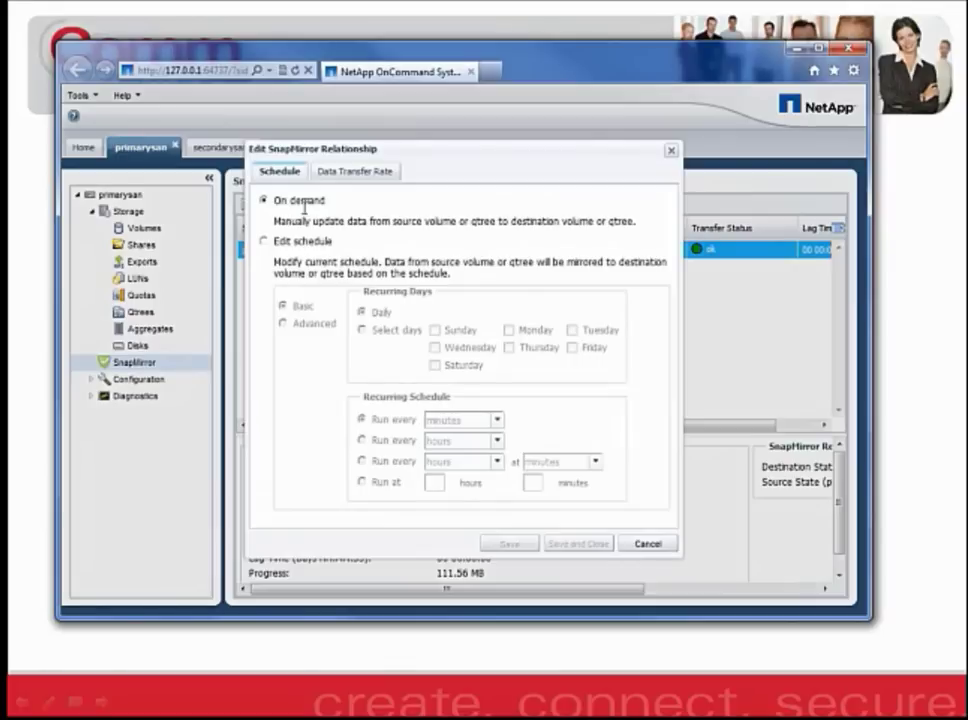
Step: Replace On demand updates with an editable schedule, reviewing the minute intervals without changing them
{"action": "left_click", "coordinate": [264, 242]}
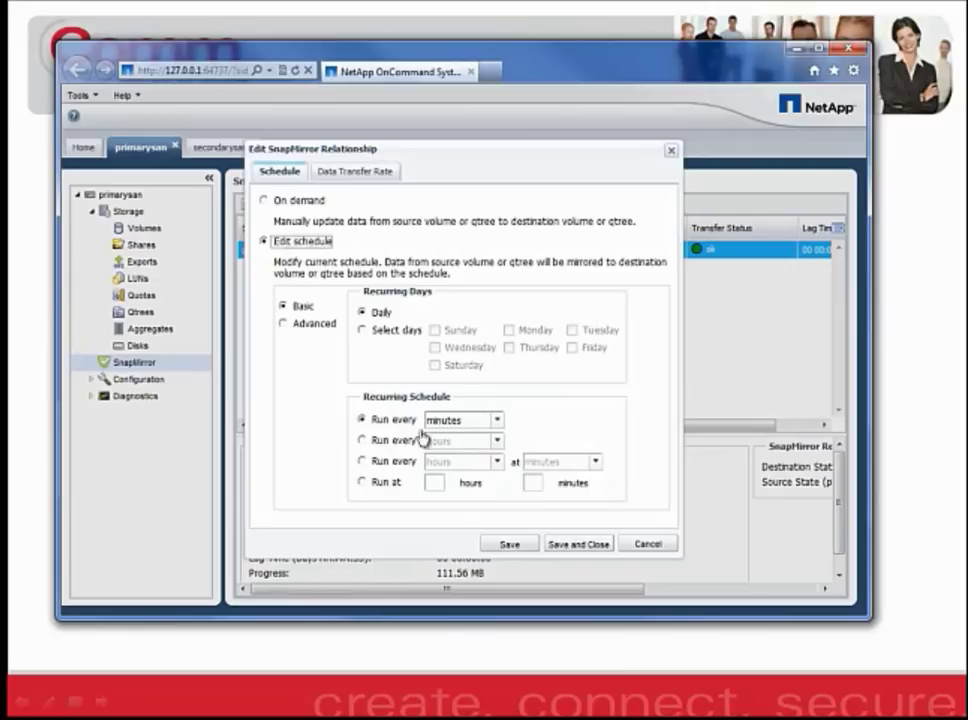
{"action": "left_click", "coordinate": [499, 422]}
{"action": "left_click", "coordinate": [499, 422]}
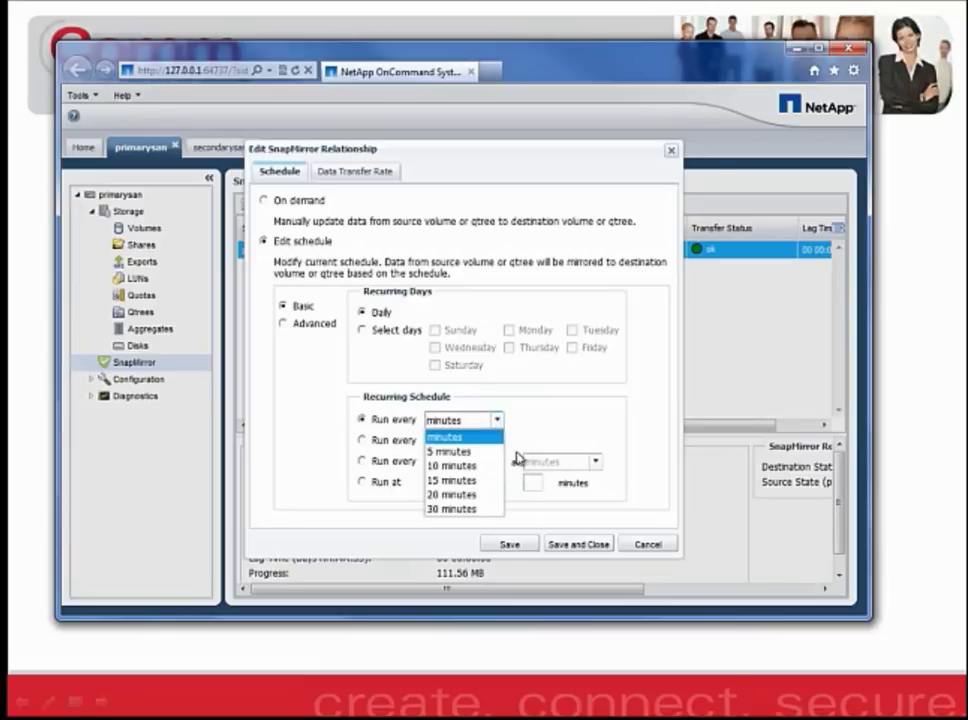
{"action": "left_click", "coordinate": [532, 497]}
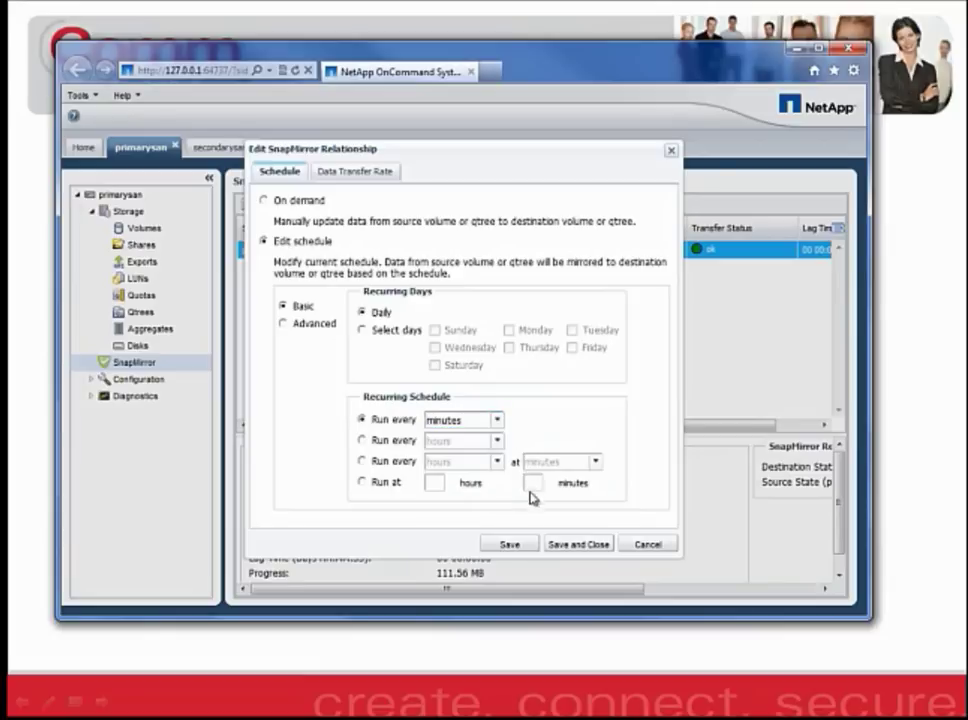
{"action": "left_click", "coordinate": [283, 325]}
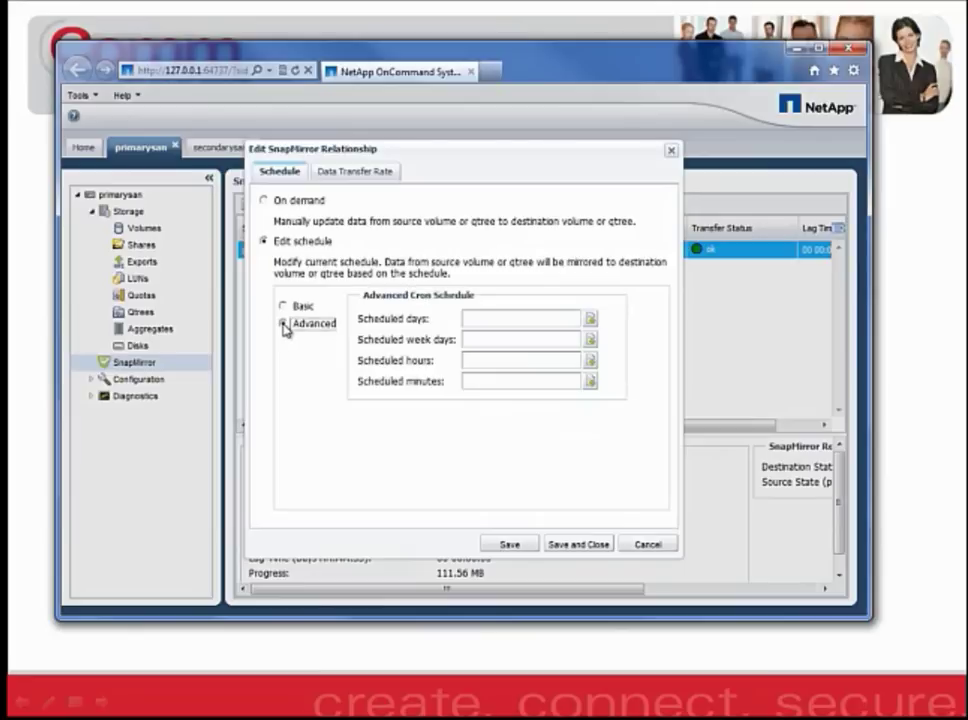
Step: Review the Advanced schedule's day, weekday, hour and minute pickers, leaving them all empty
{"action": "left_click", "coordinate": [591, 320]}
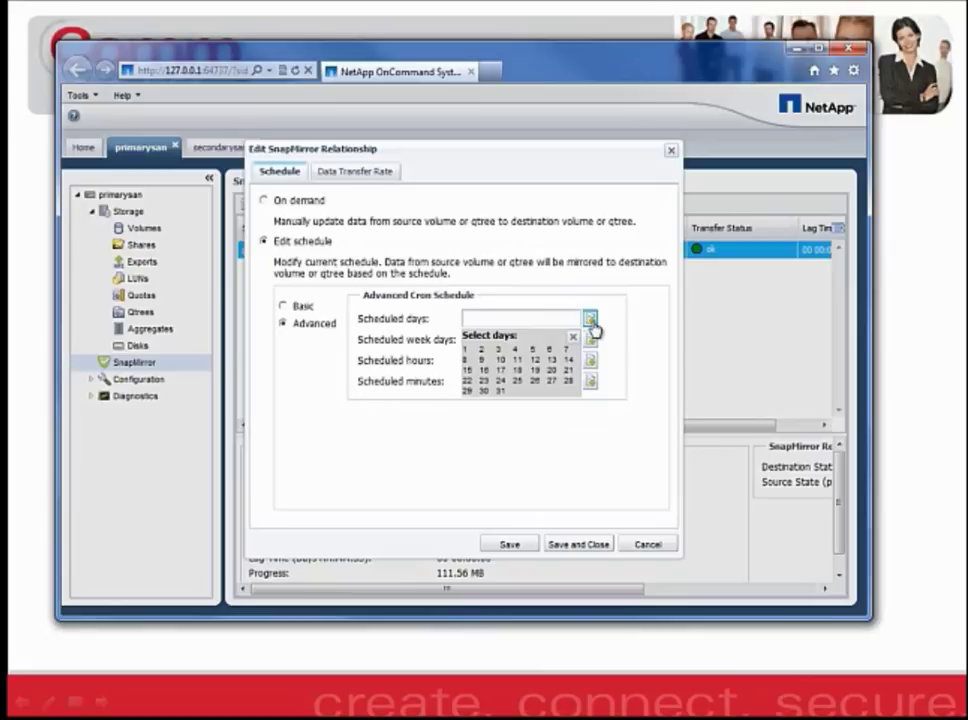
{"action": "left_click", "coordinate": [573, 337]}
{"action": "left_click", "coordinate": [590, 341]}
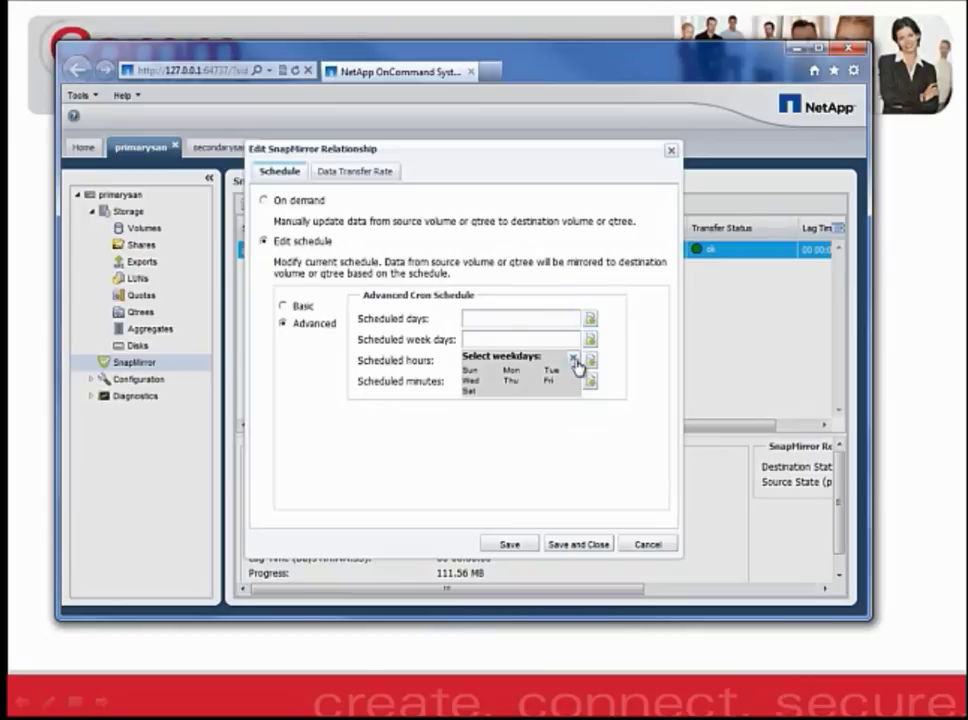
{"action": "left_click", "coordinate": [574, 362]}
{"action": "left_click", "coordinate": [591, 362]}
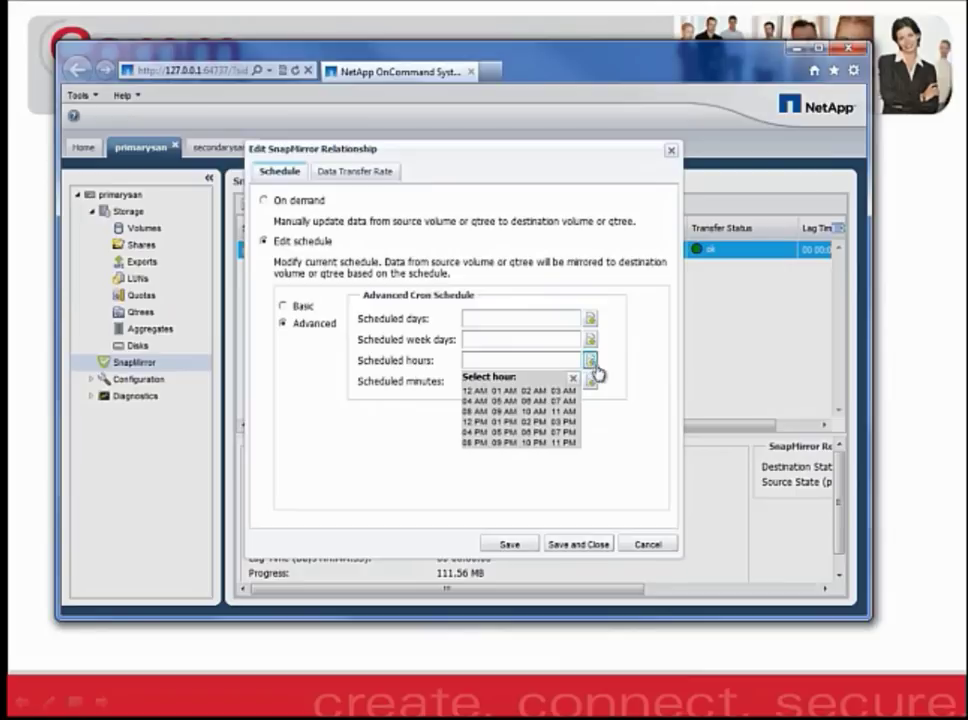
{"action": "left_click", "coordinate": [571, 381]}
{"action": "left_click", "coordinate": [589, 382]}
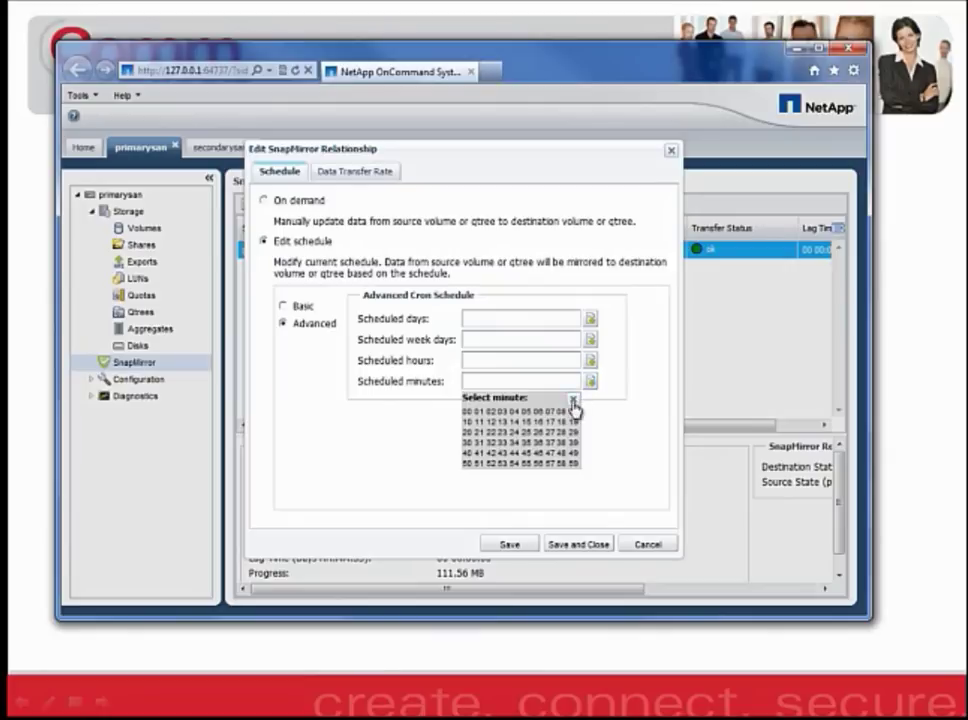
{"action": "left_click", "coordinate": [573, 401]}
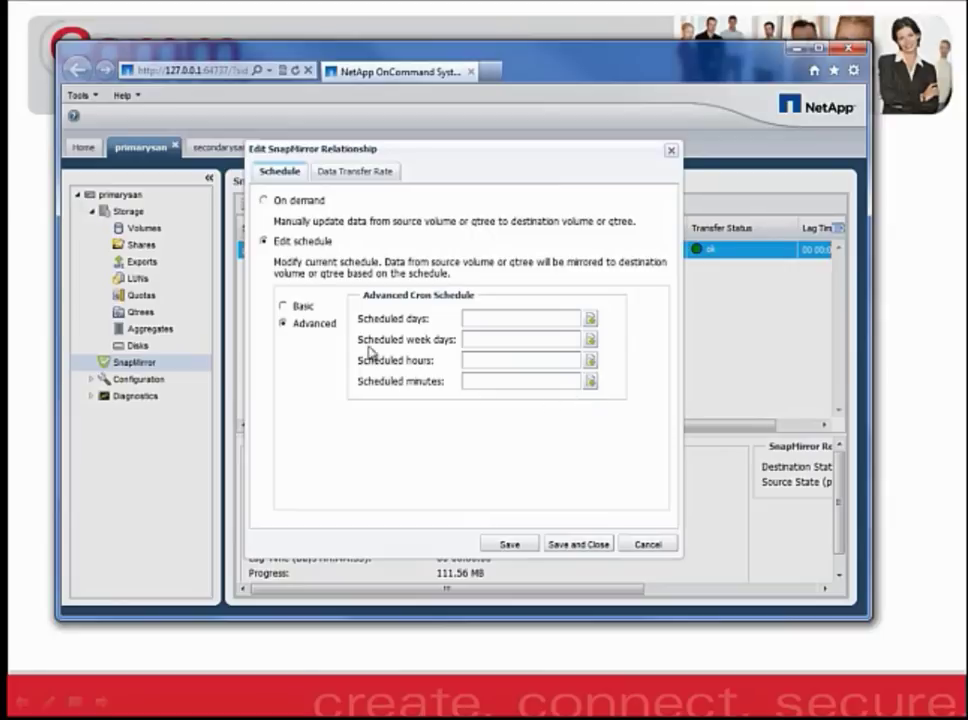
{"action": "left_click", "coordinate": [284, 307]}
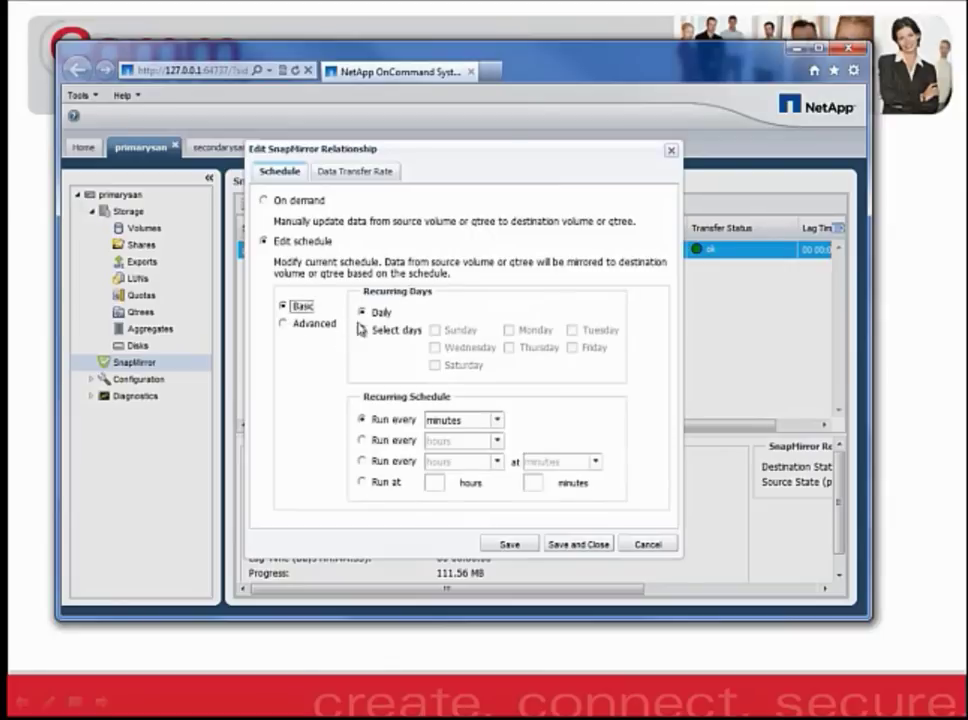
Step: Set the Basic schedule to run every 1 hours and save the relationship
{"action": "left_click", "coordinate": [388, 441]}
{"action": "left_click", "coordinate": [496, 441]}
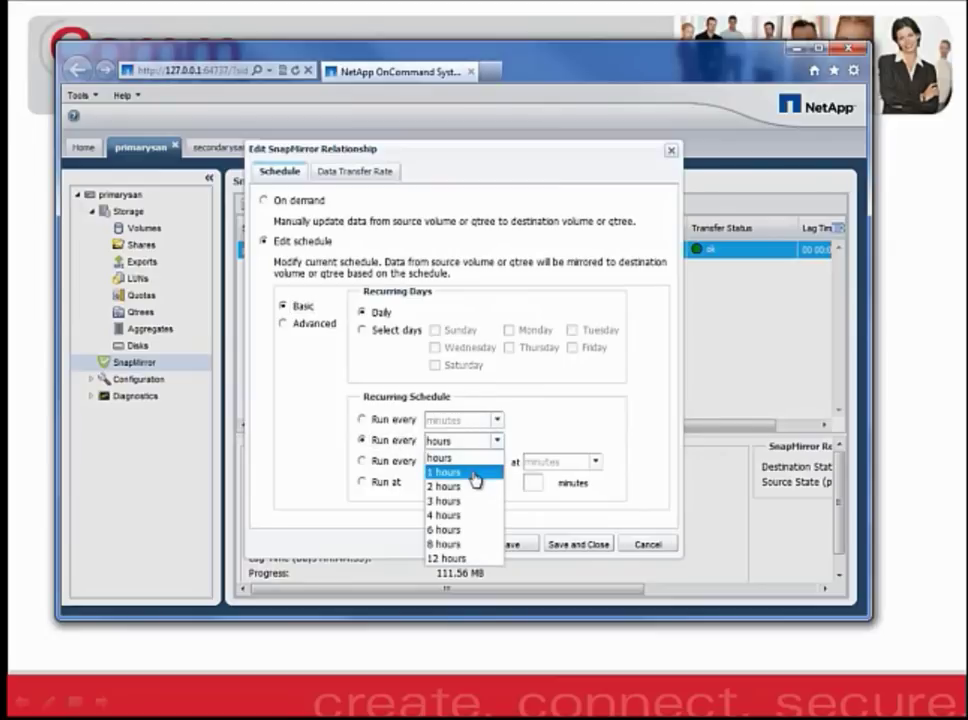
{"action": "left_click", "coordinate": [473, 472]}
{"action": "left_click", "coordinate": [572, 544]}
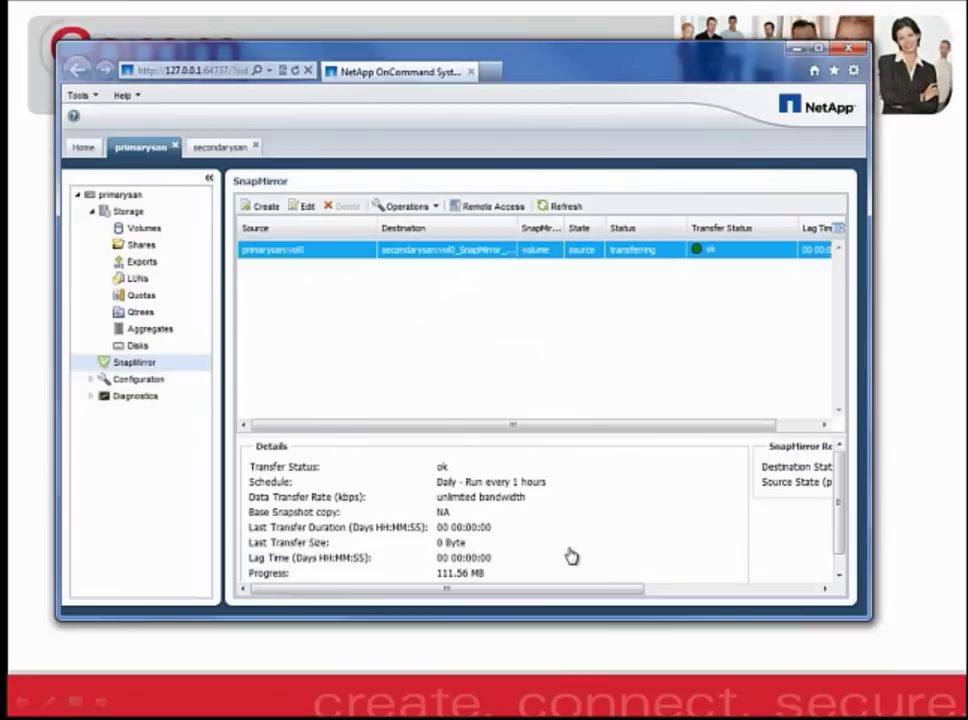